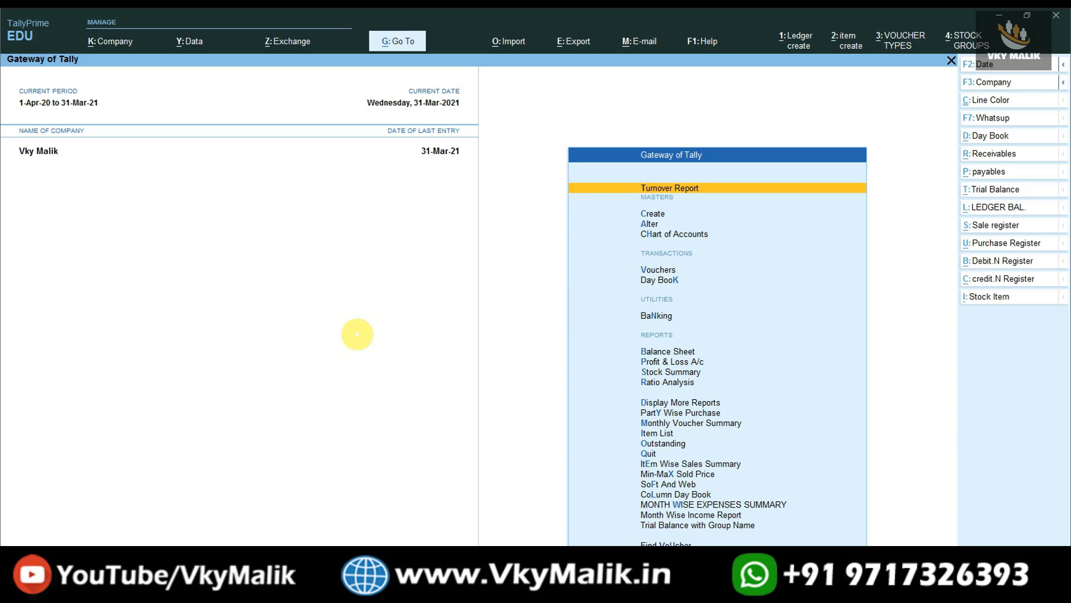
- Switch from TallyPrime to the desktop and copy the full path of DASHBOARD TDL FILE.tcp from its security properties
{"action": "key", "text": "Escape"}
{"action": "key", "text": "Return"}
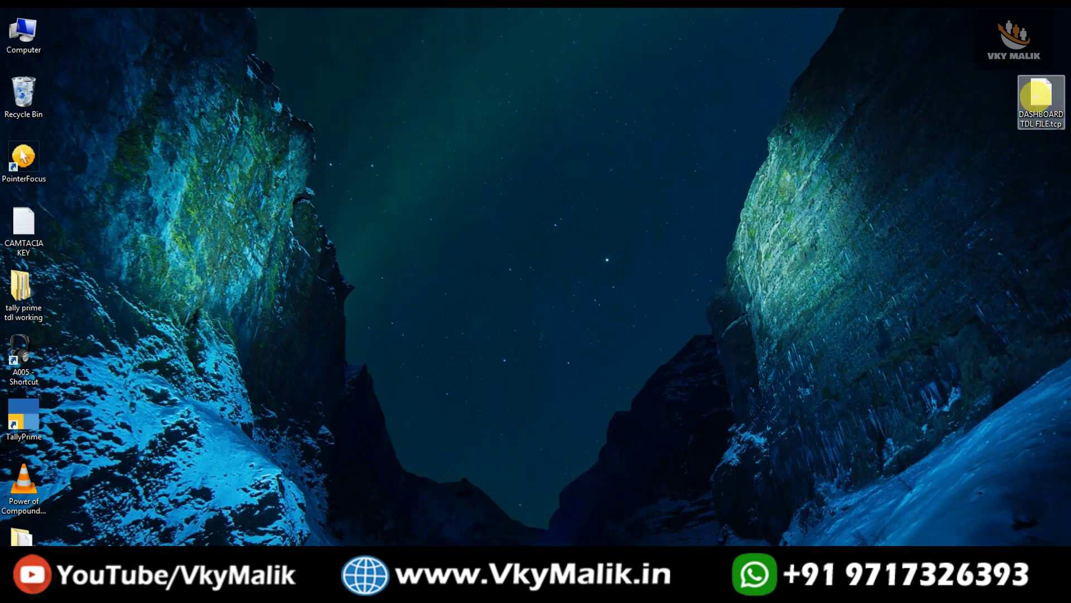
{"action": "mouse_move", "coordinate": [1039, 100]}
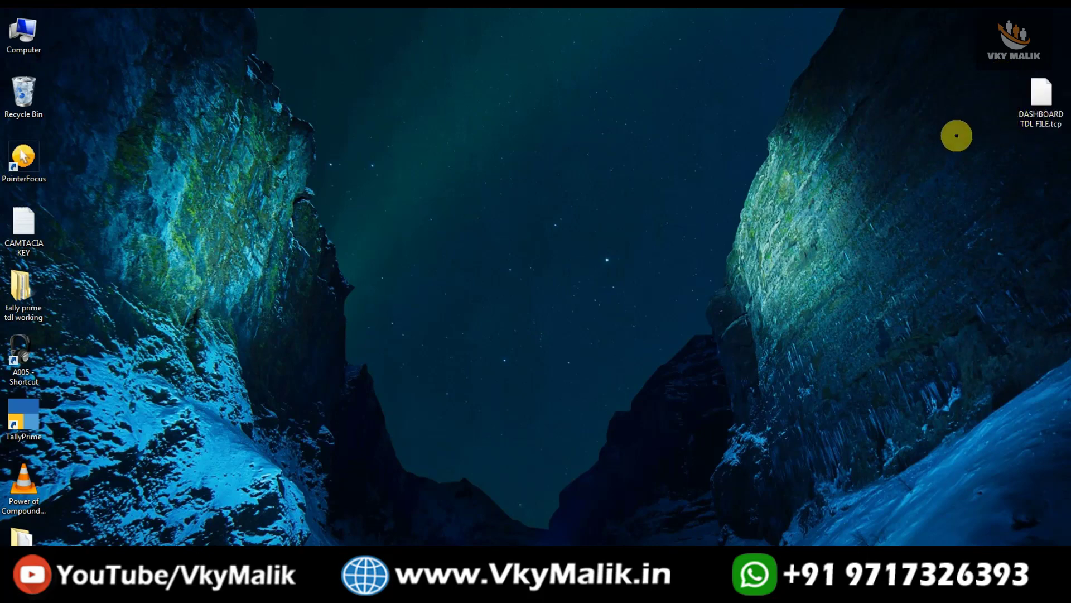
{"action": "right_click", "coordinate": [1037, 98]}
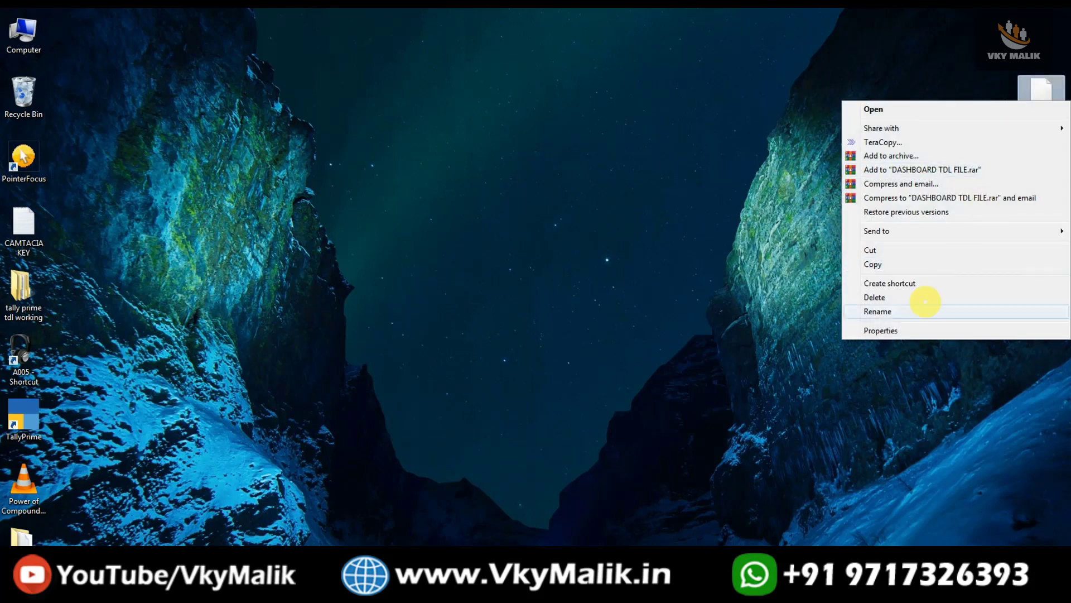
{"action": "left_click", "coordinate": [886, 331]}
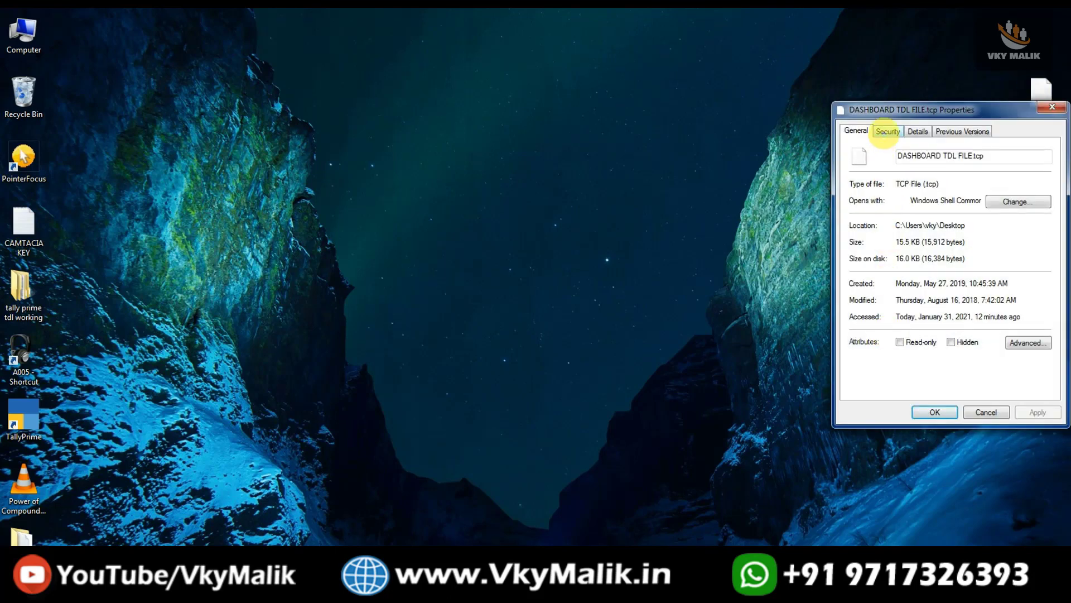
{"action": "left_click", "coordinate": [889, 131]}
{"action": "left_click_drag", "start_coordinate": [899, 149], "coordinate": [1052, 150]}
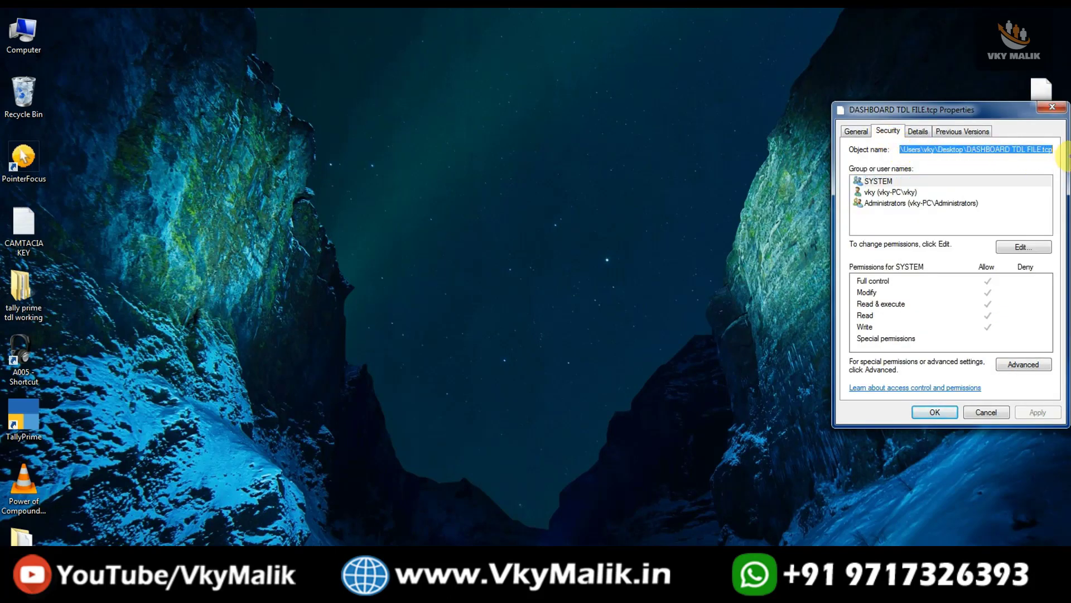
{"action": "right_click", "coordinate": [996, 152]}
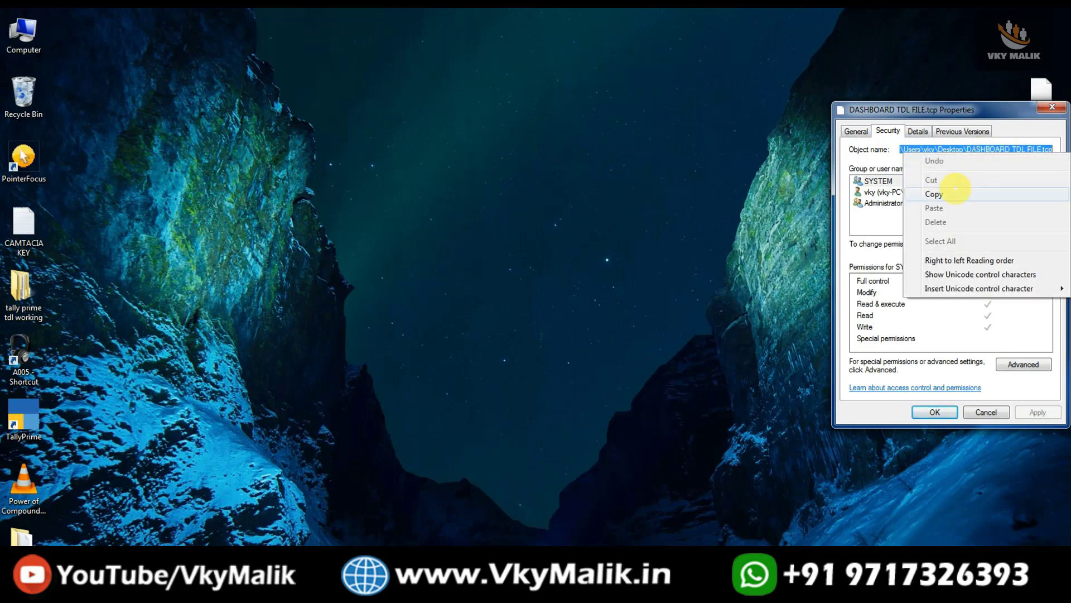
{"action": "left_click", "coordinate": [954, 194]}
{"action": "left_click", "coordinate": [1052, 107]}
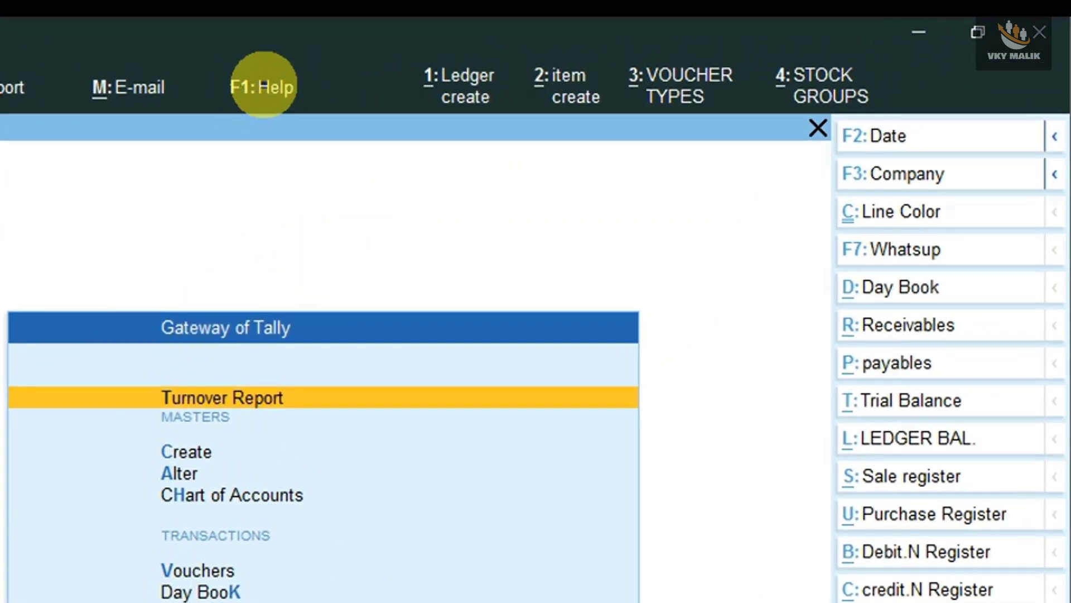
- Switch to TallyPrime and open the local TDL configuration from TDLs & AddOns management
{"action": "left_click", "coordinate": [260, 86]}
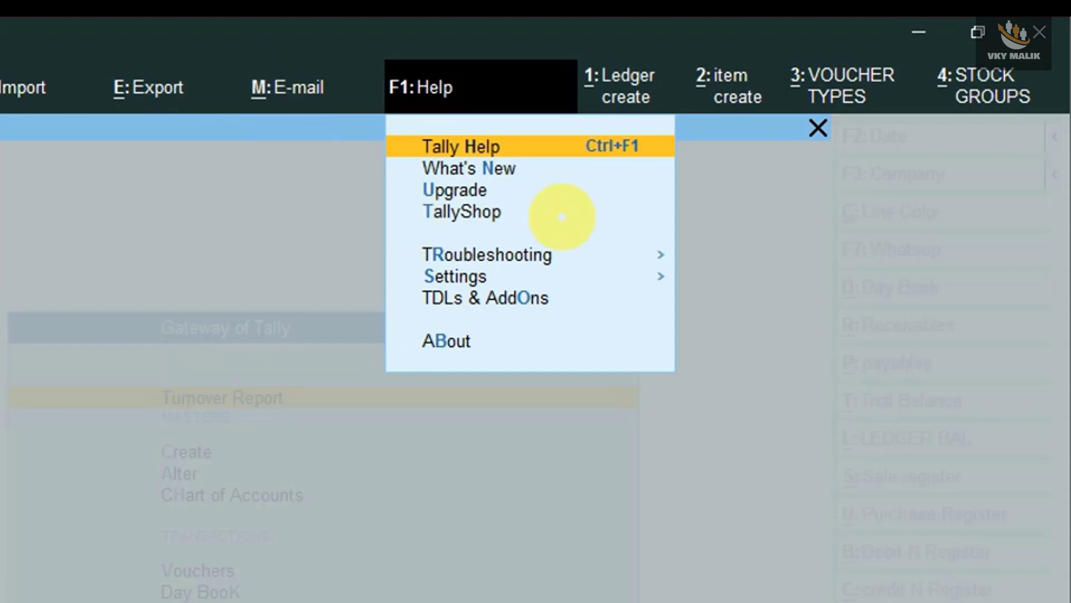
{"action": "key", "text": "Up"}
{"action": "key", "text": "Up"}
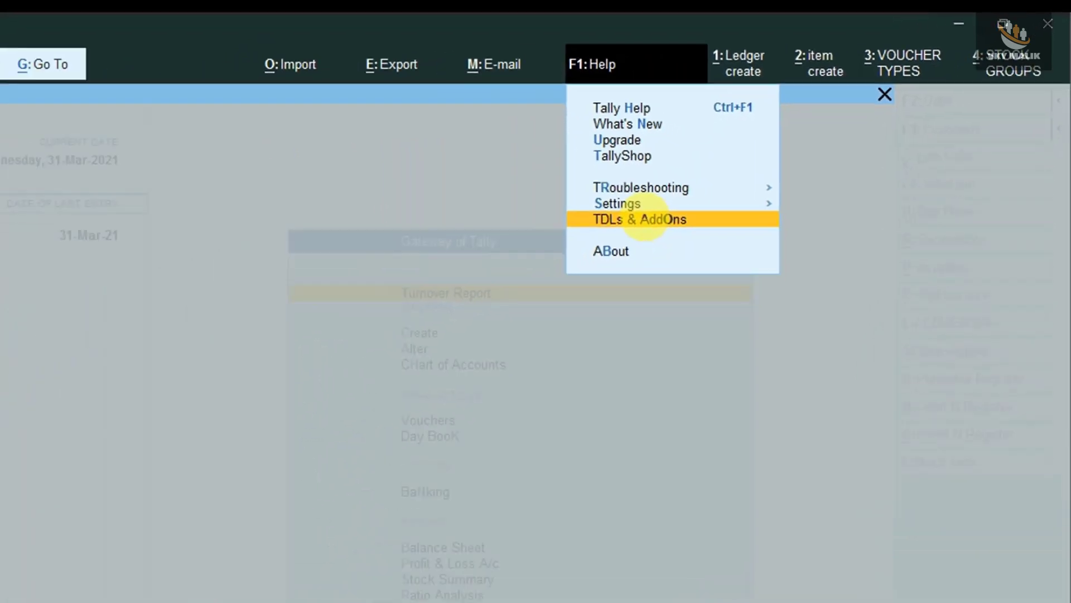
{"action": "left_click", "coordinate": [798, 140]}
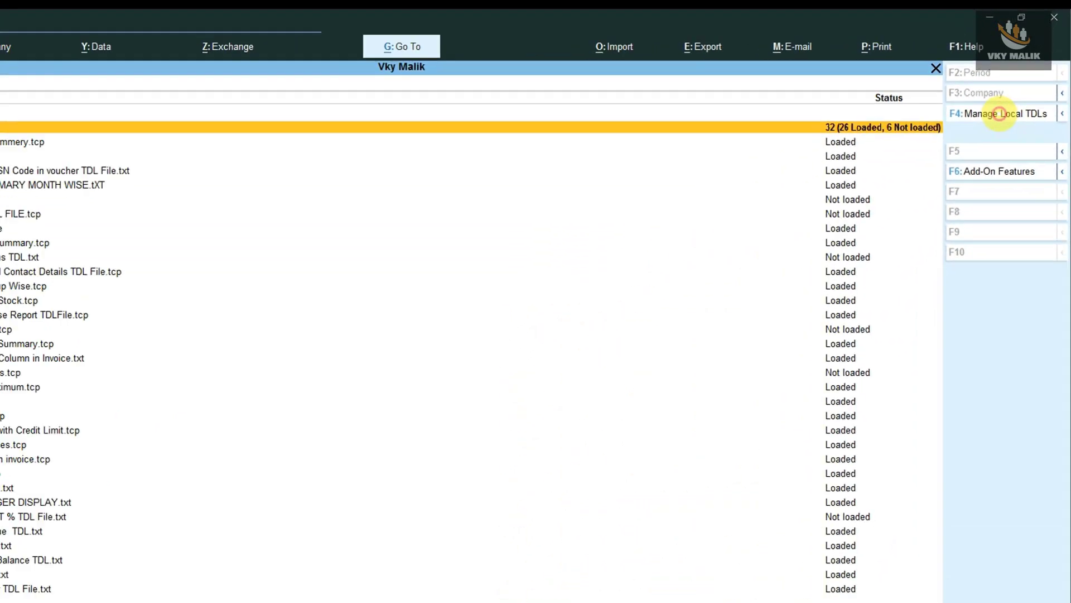
{"action": "left_click", "coordinate": [901, 268]}
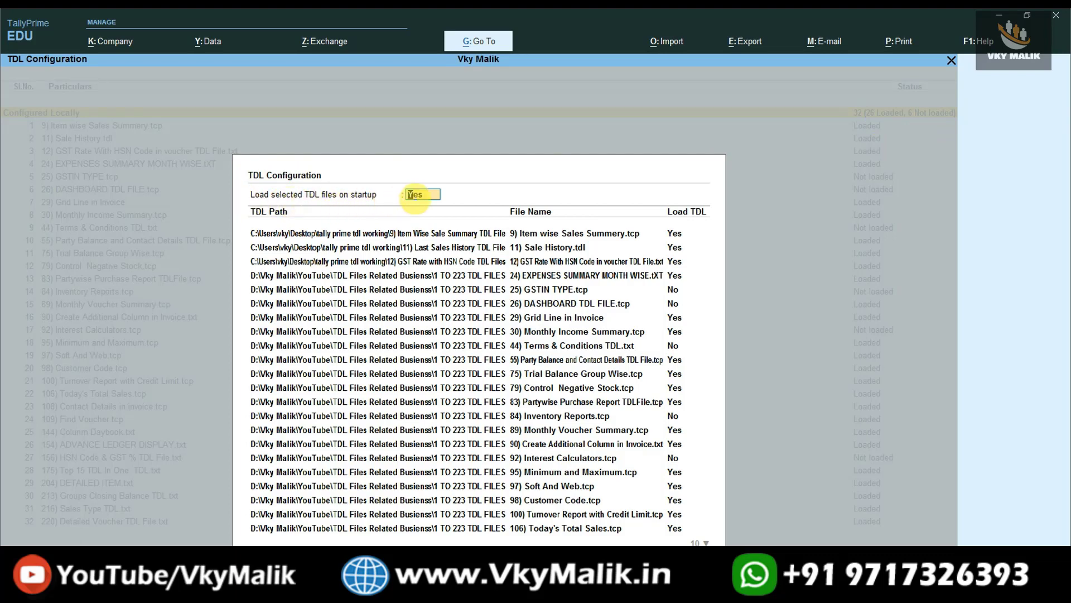
- Keep loading of selected TDL files on startup set to Yes and go to the empty entry ending the file list
{"action": "key", "text": "Return"}
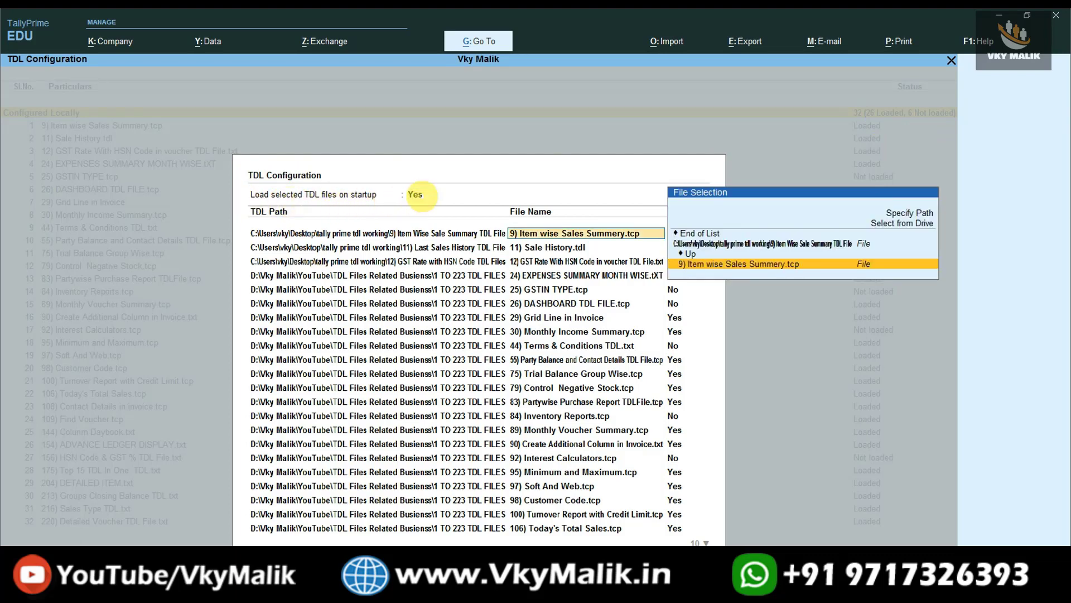
{"action": "key", "text": "Return"}
{"action": "key", "text": "Down"}
{"action": "key", "text": "Down"}
{"action": "key", "text": "Down"}
{"action": "key", "text": "Down"}
{"action": "key", "text": "Down"}
{"action": "key", "text": "Down"}
{"action": "key", "text": "Down"}
{"action": "key", "text": "Down"}
{"action": "key", "text": "Down"}
{"action": "key", "text": "Down"}
{"action": "key", "text": "Down"}
{"action": "key", "text": "Down"}
{"action": "key", "text": "Down"}
{"action": "key", "text": "Down"}
{"action": "key", "text": "Down"}
{"action": "key", "text": "Down"}
{"action": "key", "text": "Down"}
{"action": "key", "text": "Down"}
{"action": "key", "text": "Down"}
{"action": "key", "text": "Down"}
{"action": "key", "text": "Down"}
{"action": "key", "text": "Down"}
{"action": "key", "text": "Down"}
{"action": "key", "text": "Down"}
{"action": "key", "text": "Down"}
{"action": "key", "text": "Down"}
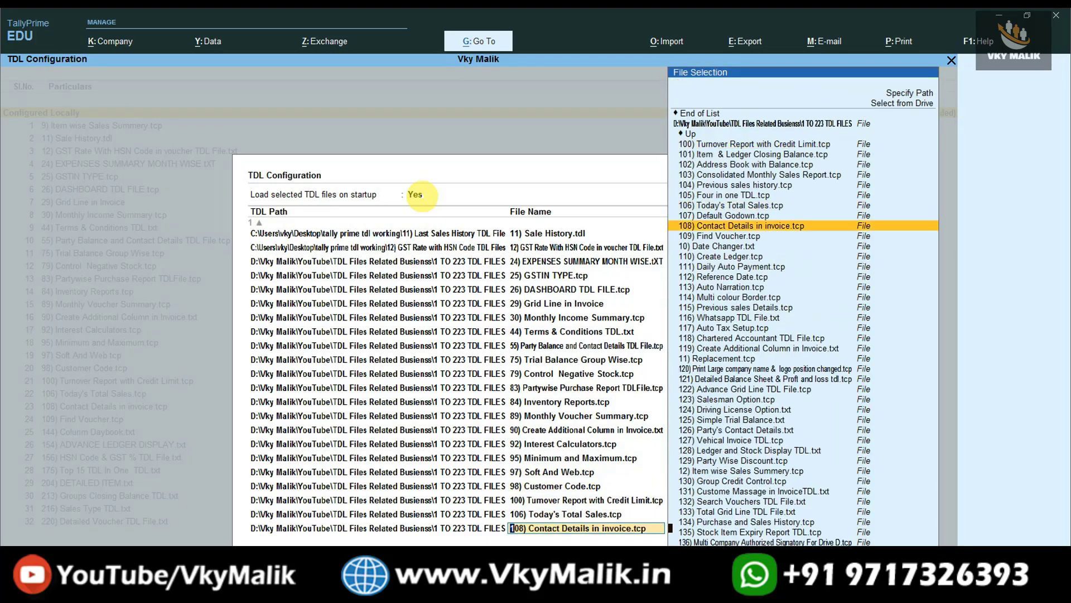
{"action": "key", "text": "Down"}
{"action": "key", "text": "Down"}
{"action": "key", "text": "Down"}
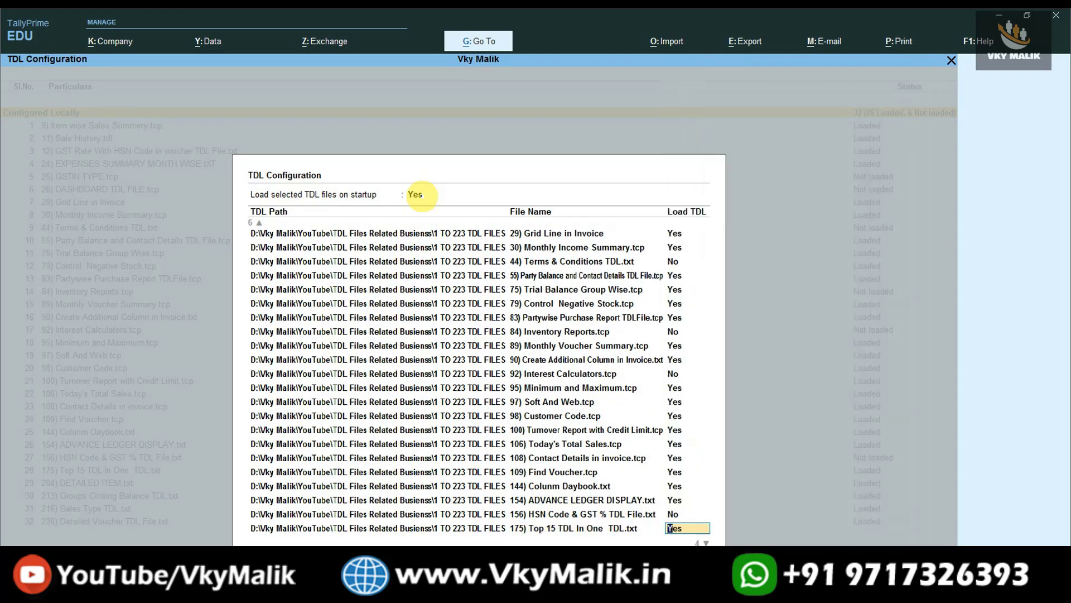
{"action": "key", "text": "Down"}
{"action": "key", "text": "Down"}
{"action": "key", "text": "Down"}
{"action": "key", "text": "Down"}
{"action": "key", "text": "Down"}
{"action": "key", "text": "Down"}
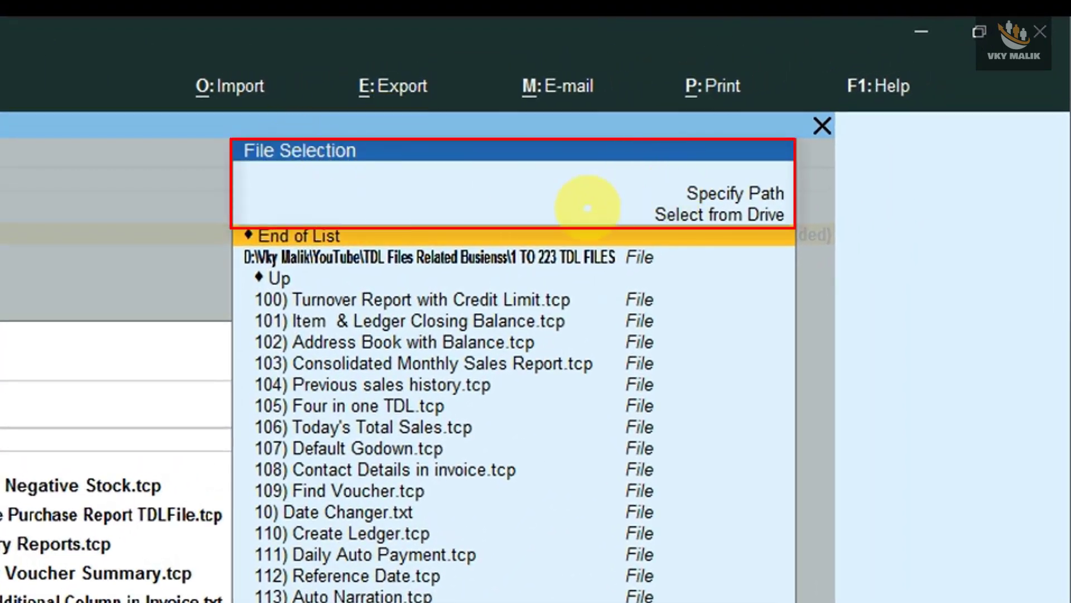
- Add DASHBOARD TDL FILE.tcp by specifying its copied path, set Load TDL to Yes and save the configuration
{"action": "key", "text": "Up"}
{"action": "key", "text": "Up"}
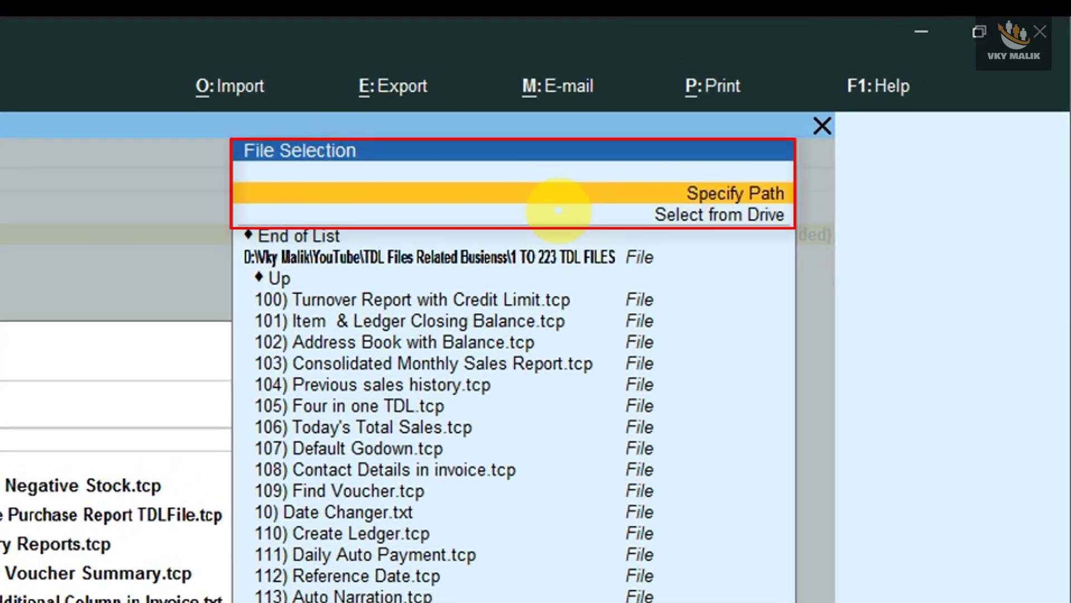
{"action": "key", "text": "Down"}
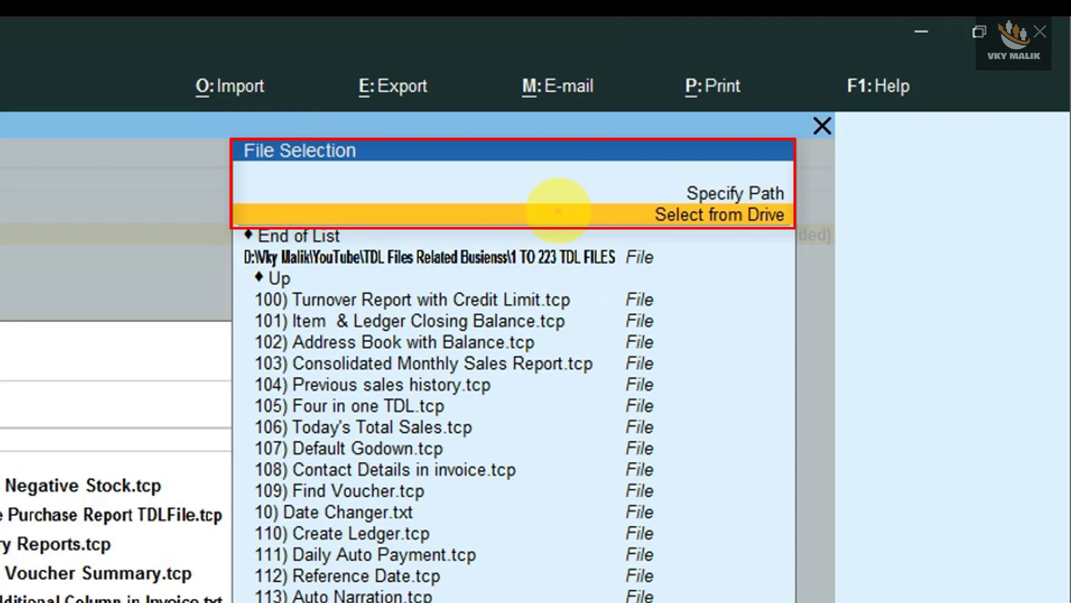
{"action": "key", "text": "Up"}
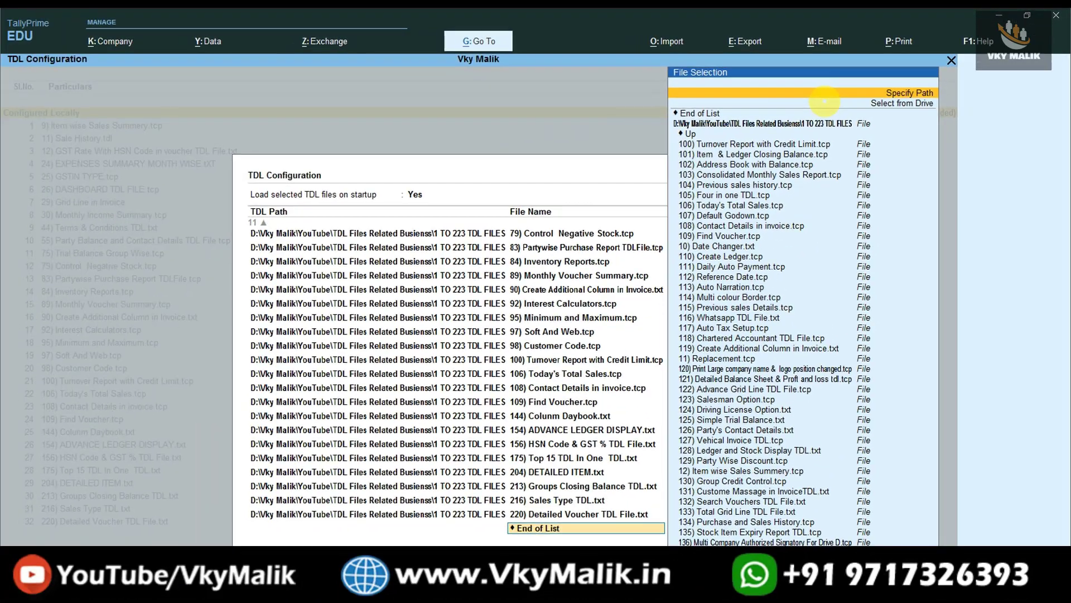
{"action": "key", "text": "Return"}
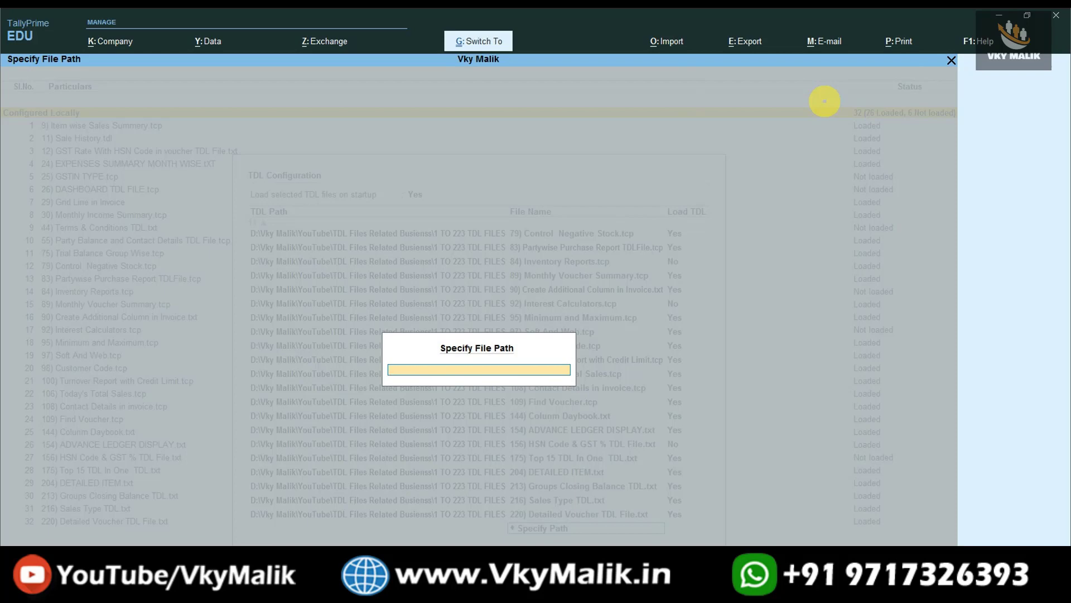
{"action": "key", "text": "ctrl+v"}
{"action": "key", "text": "Return"}
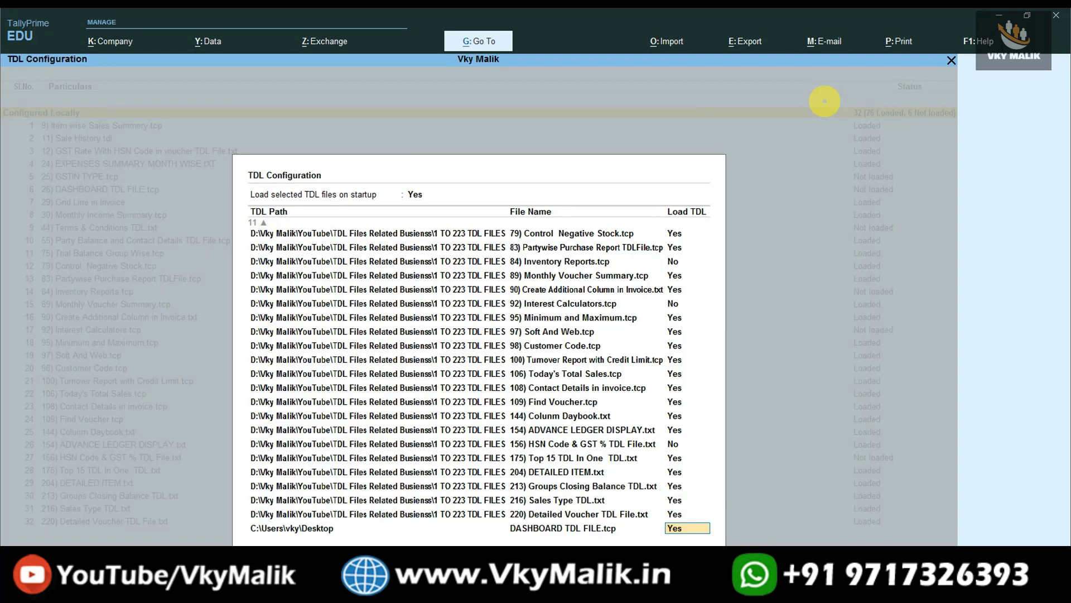
{"action": "key", "text": "Return"}
{"action": "key", "text": "Return"}
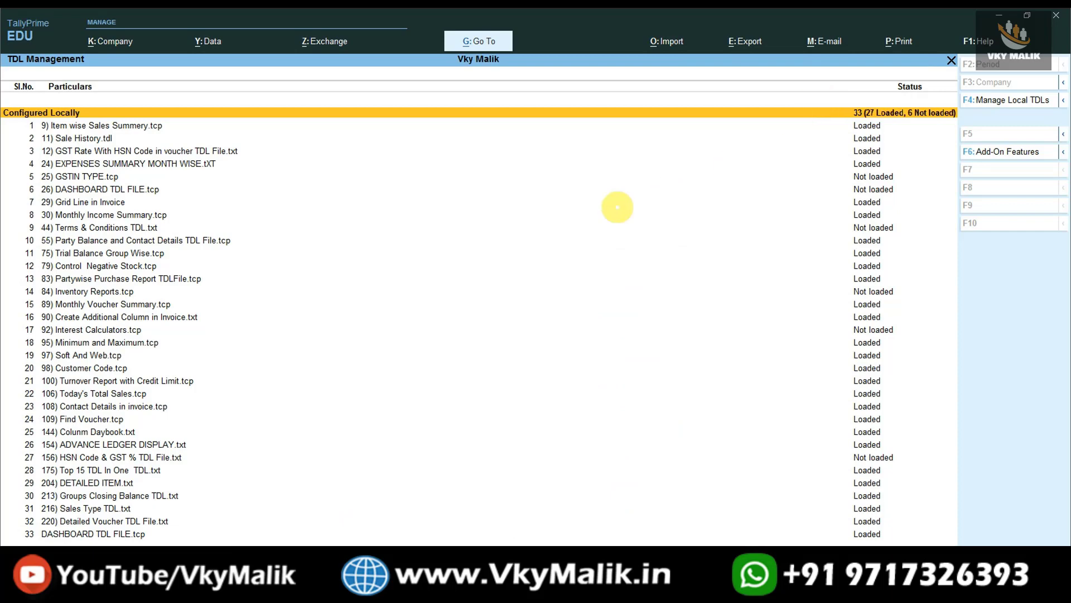
- Check the load status of DASHBOARD TDL FILE.tcp and open the Owner DashBoard report from the Gateway of Tally
{"action": "left_click", "coordinate": [124, 535]}
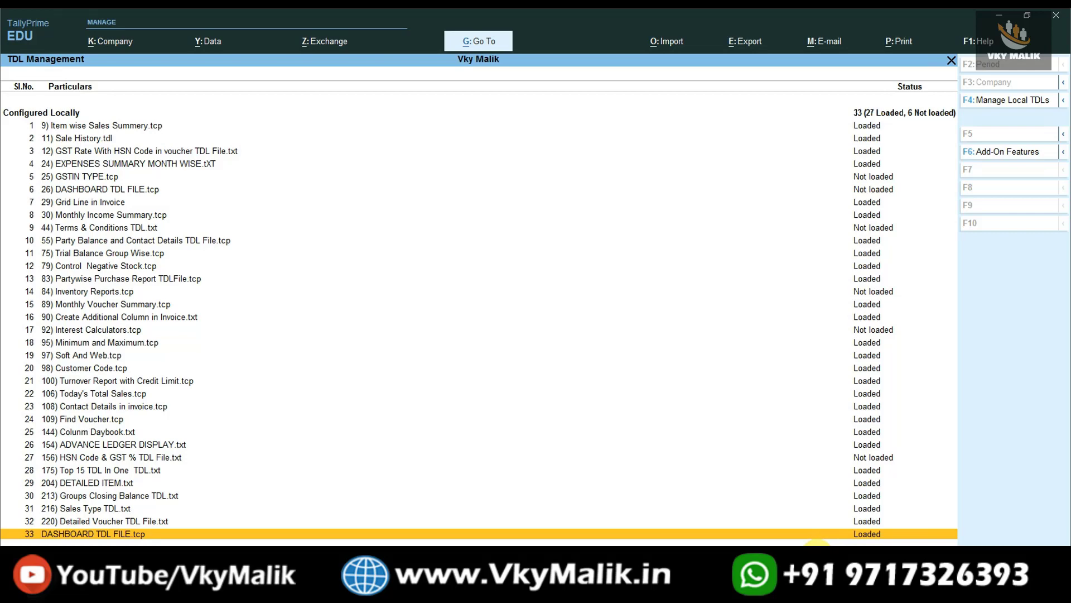
{"action": "key", "text": "Escape"}
{"action": "key", "text": "Return"}
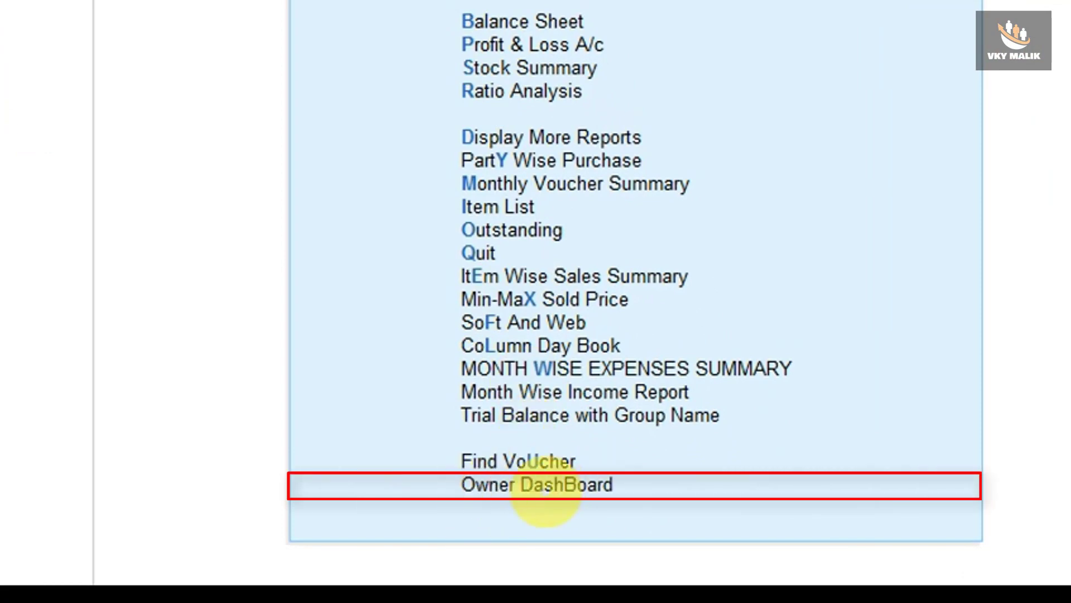
{"action": "left_click", "coordinate": [545, 485]}
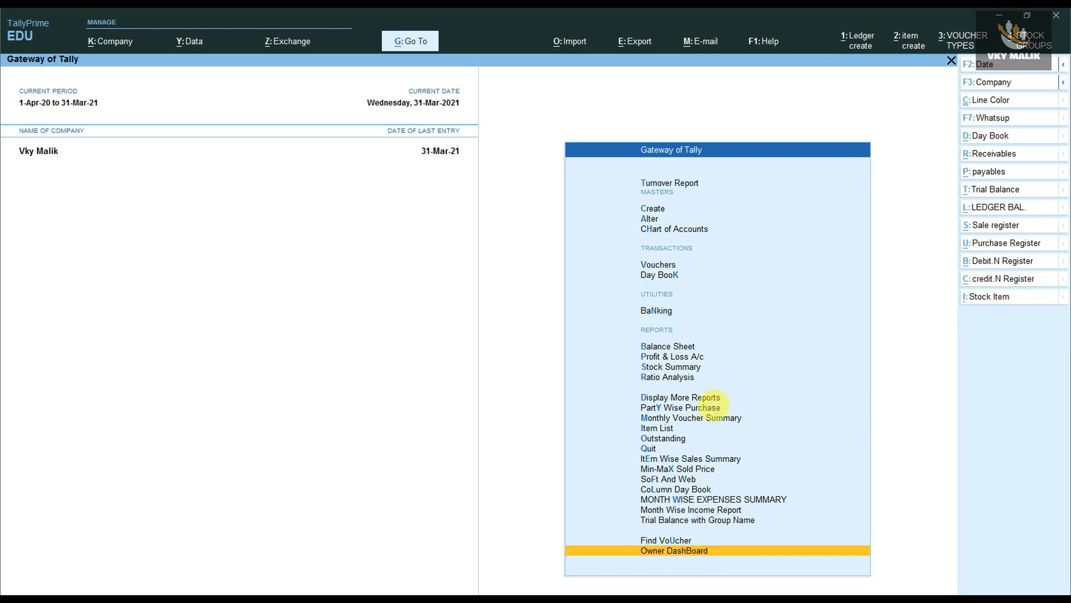
{"action": "key", "text": "Return"}
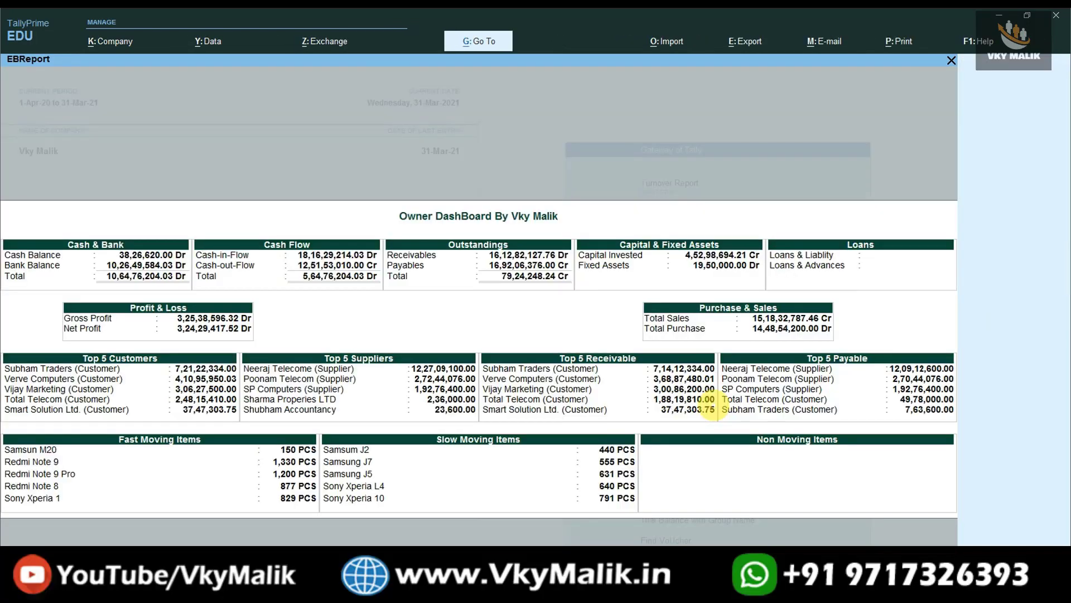